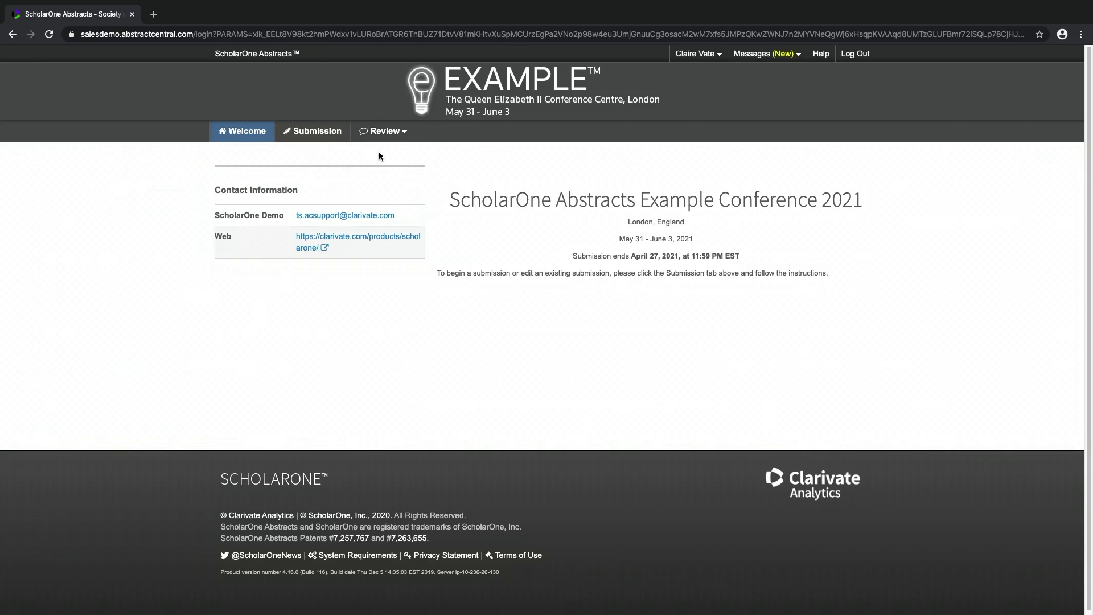
Go to Review > Assign Reviewers from the Welcome page
{"action": "left_click", "coordinate": [400, 138]}
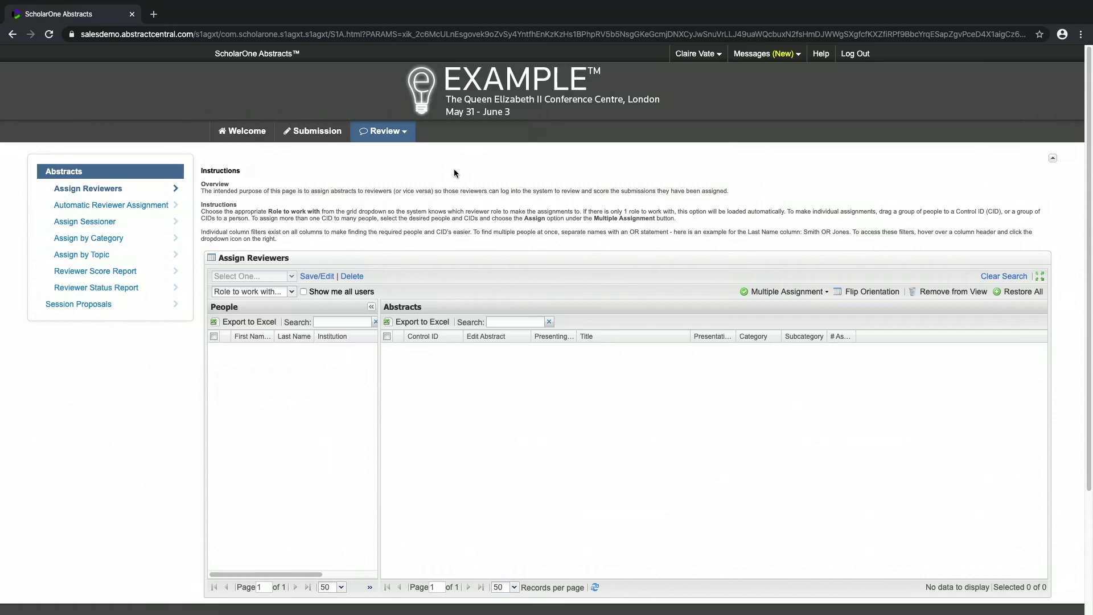
Set the role to Reviewer, switching 'Show me all users' on and then off again
{"action": "left_click", "coordinate": [293, 291]}
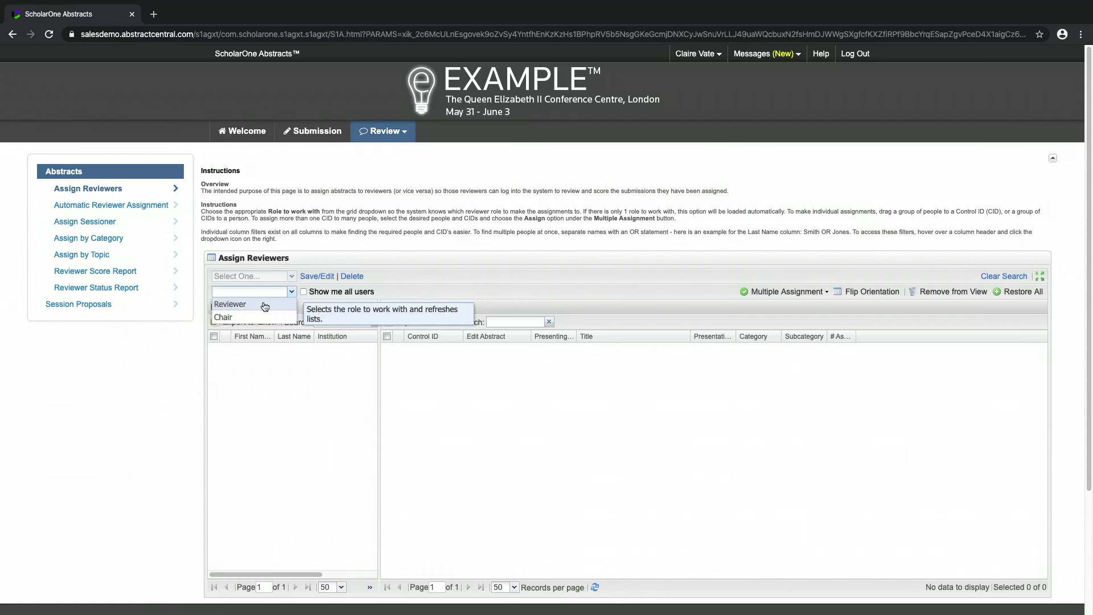
{"action": "left_click", "coordinate": [265, 306]}
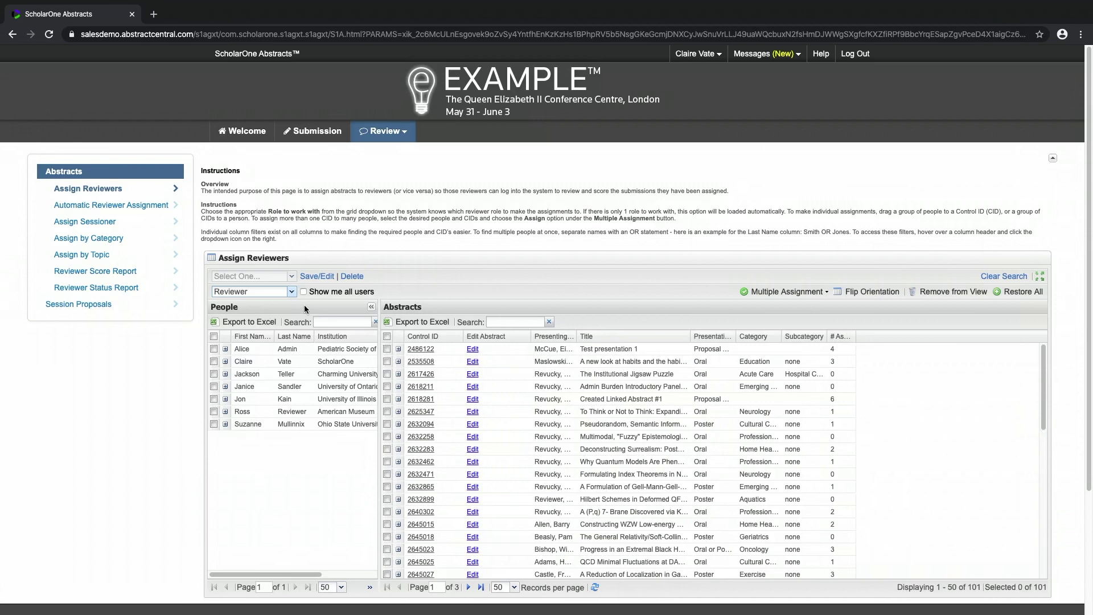
{"action": "left_click", "coordinate": [304, 293]}
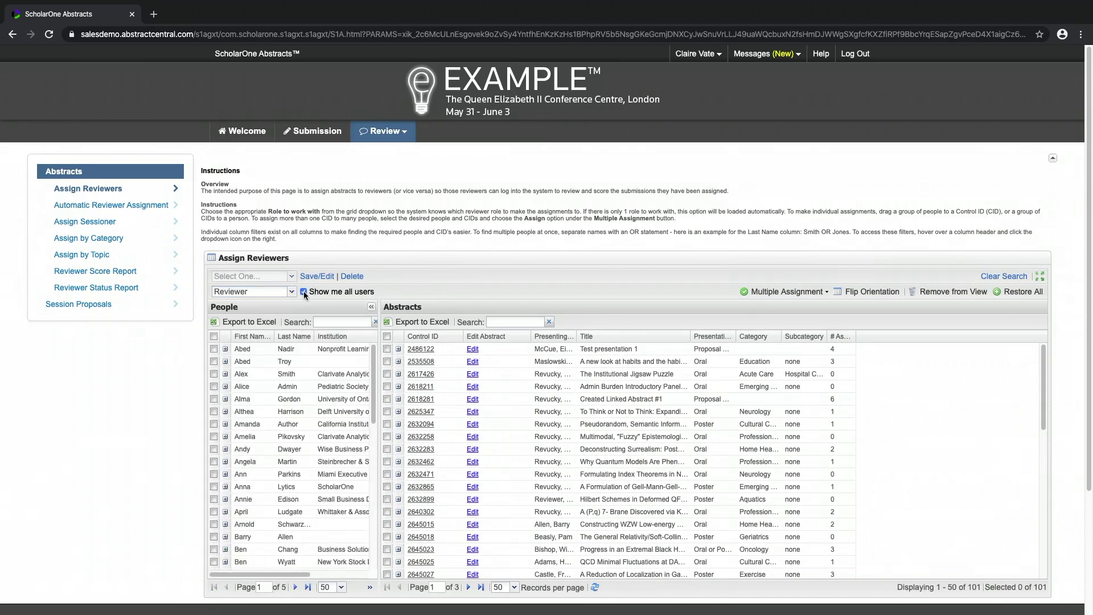
{"action": "left_click", "coordinate": [304, 291]}
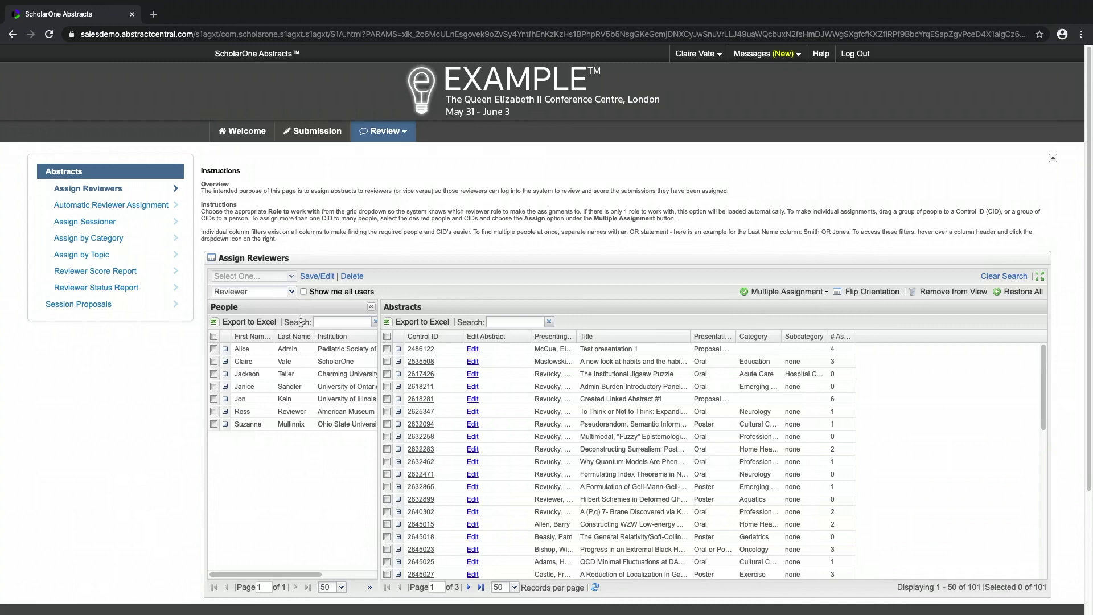
Assign the Ohio State reviewer to abstract 2632094, then also to 2632258 and 2632283
{"action": "left_click_drag", "start_coordinate": [265, 425], "coordinate": [419, 425]}
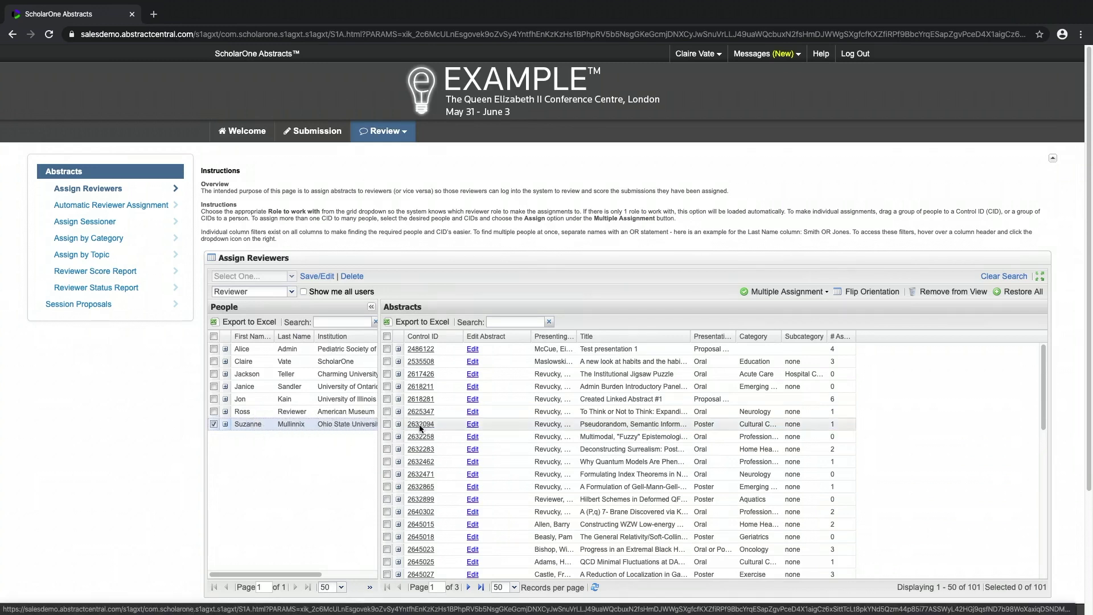
{"action": "left_click", "coordinate": [520, 353]}
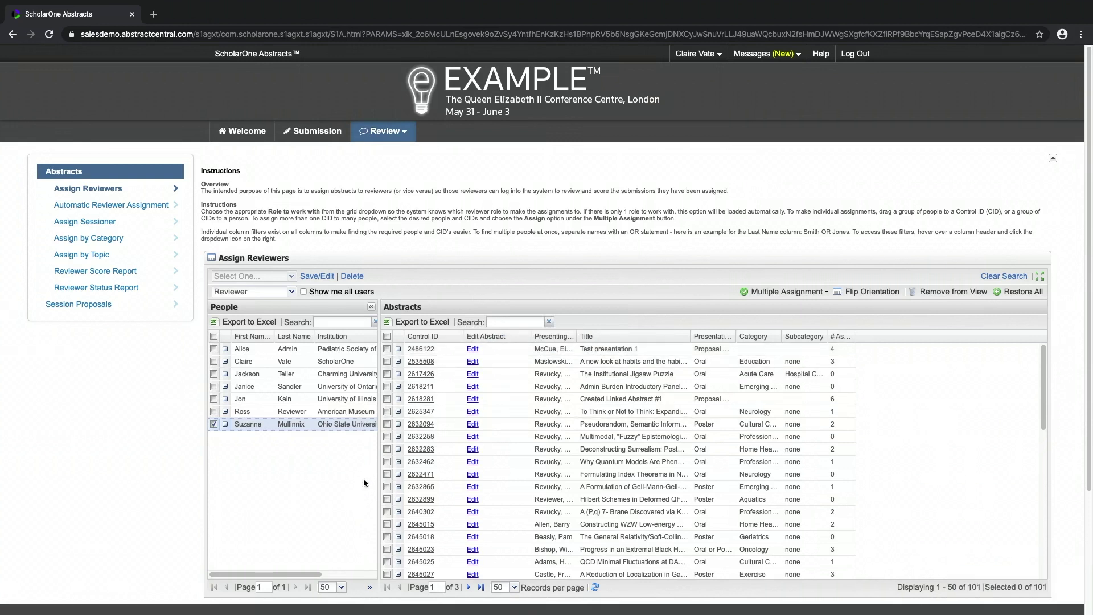
{"action": "left_click", "coordinate": [387, 424]}
{"action": "left_click", "coordinate": [387, 437]}
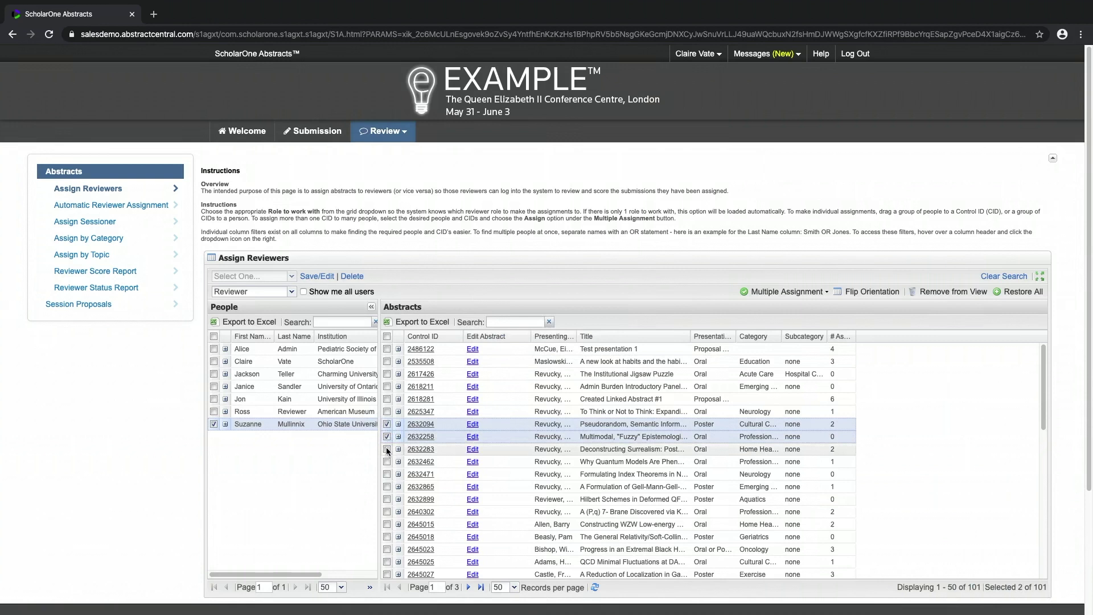
{"action": "left_click", "coordinate": [387, 450]}
{"action": "left_click_drag", "start_coordinate": [412, 430], "coordinate": [247, 424]}
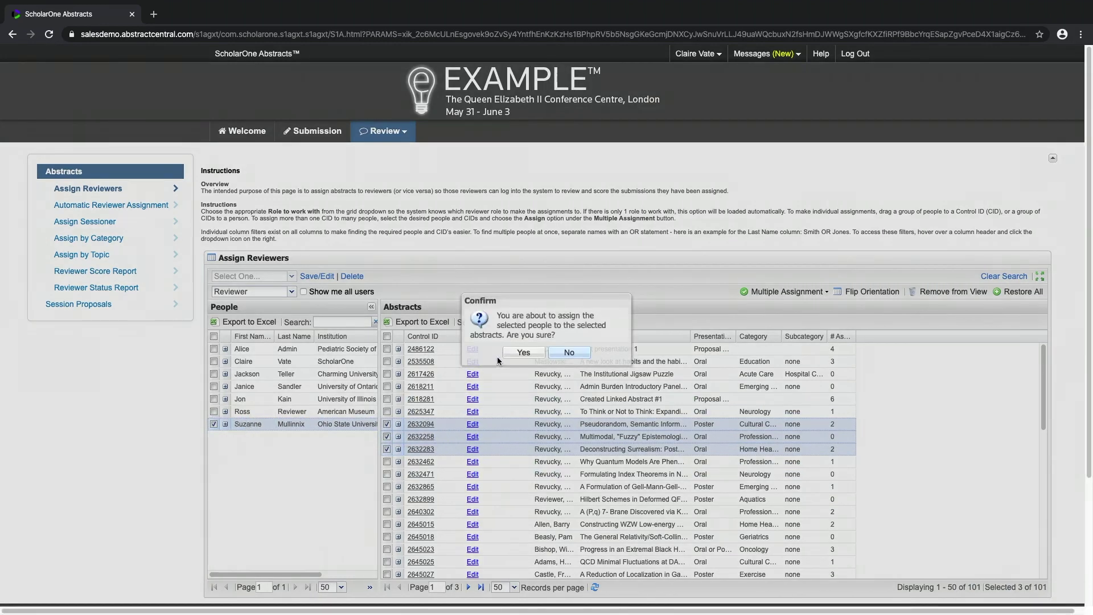
{"action": "left_click", "coordinate": [509, 353]}
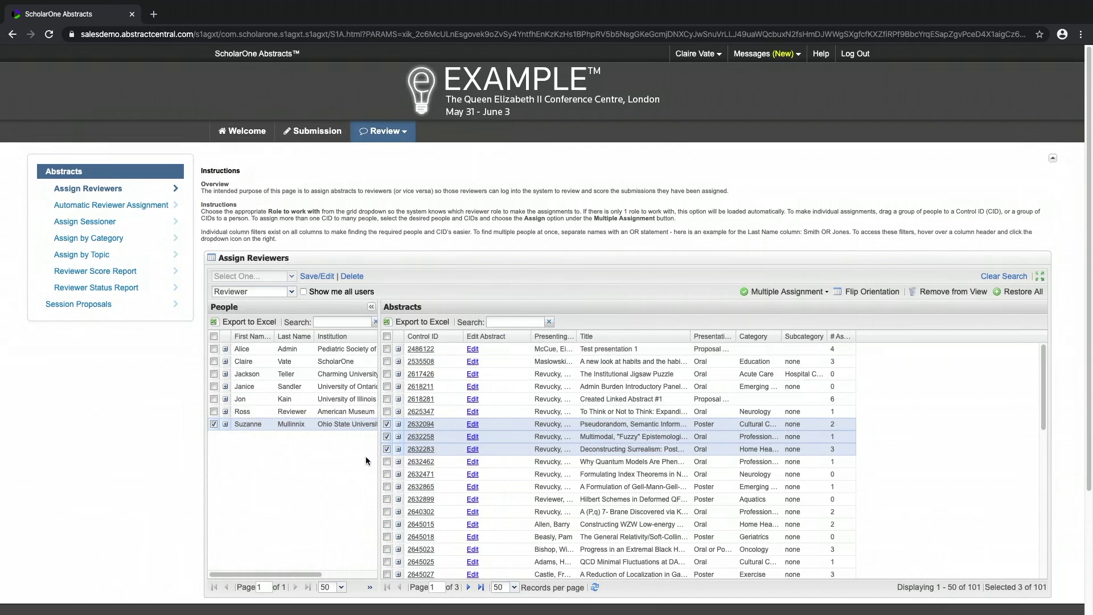
Also select the American Museum and University of Illinois reviewers and view the Multiple Assignment options
{"action": "left_click", "coordinate": [213, 411]}
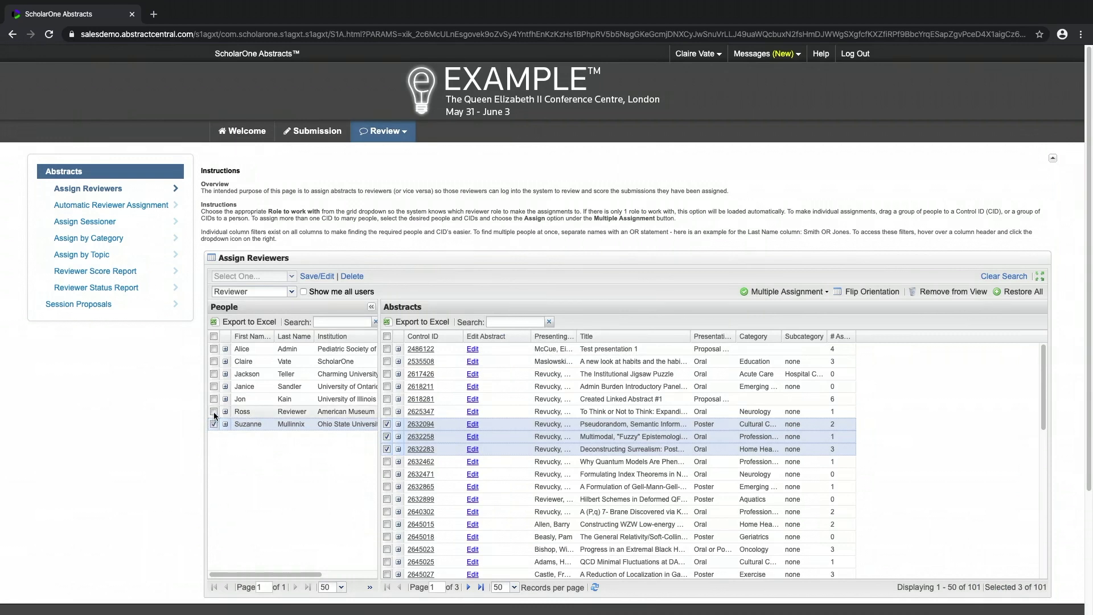
{"action": "left_click", "coordinate": [214, 399]}
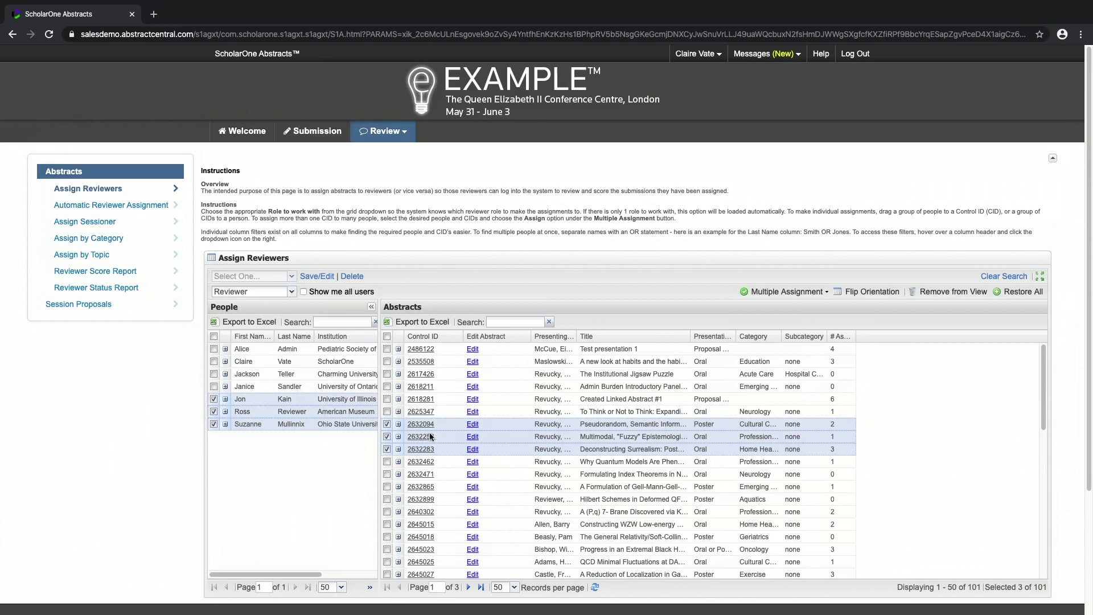
{"action": "left_click", "coordinate": [826, 295]}
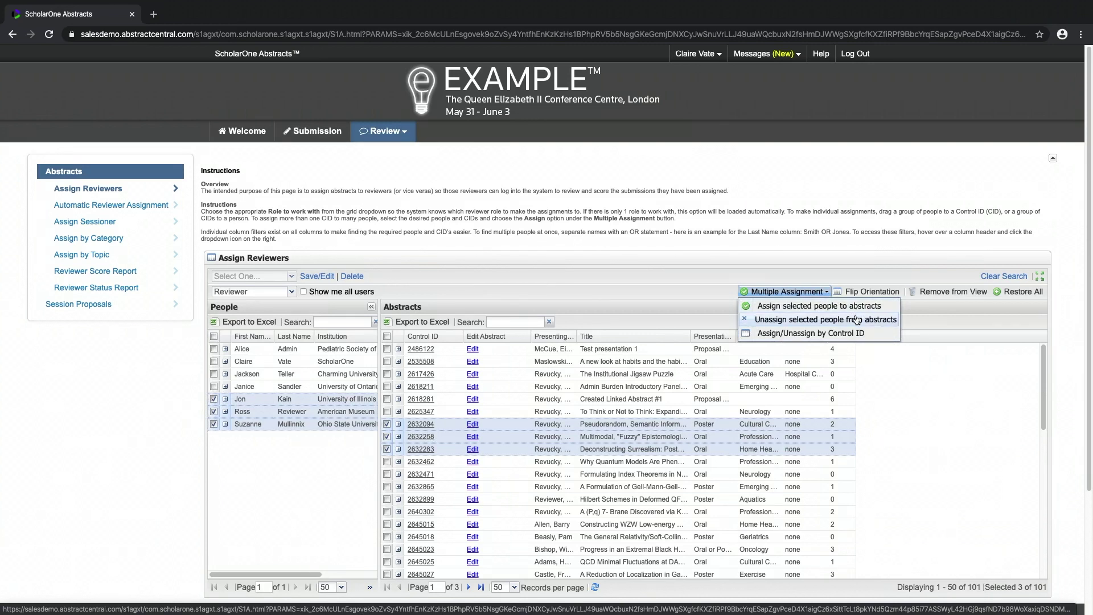
Untick all three reviewers and abstracts 2632094, 2632258 and 2632283
{"action": "left_click", "coordinate": [214, 424]}
{"action": "left_click", "coordinate": [214, 412]}
{"action": "left_click", "coordinate": [214, 400]}
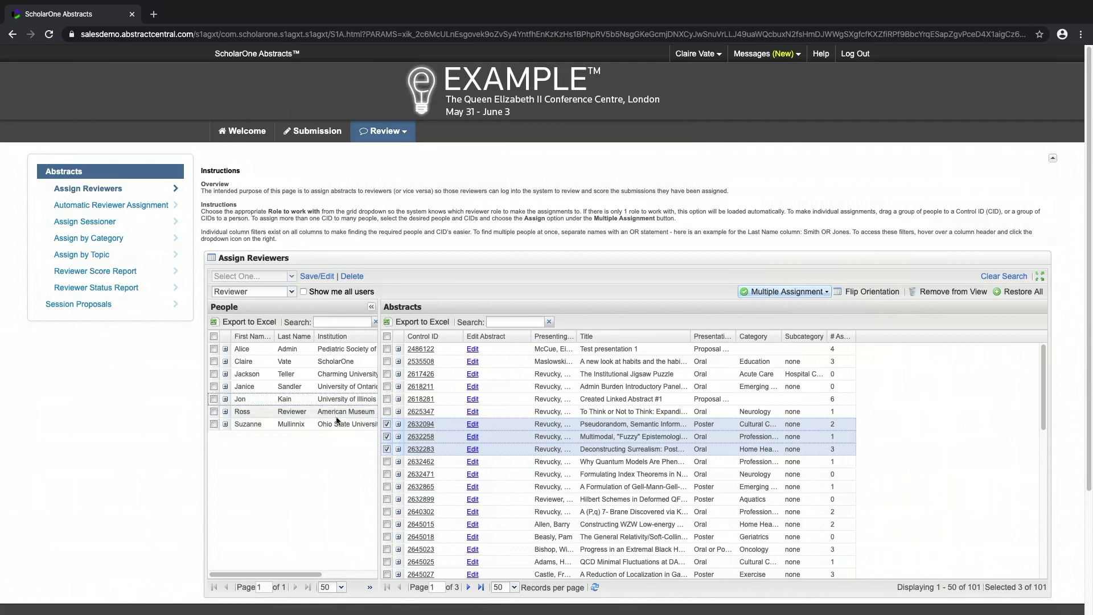
{"action": "left_click", "coordinate": [386, 436]}
{"action": "left_click", "coordinate": [386, 425]}
{"action": "left_click", "coordinate": [386, 449]}
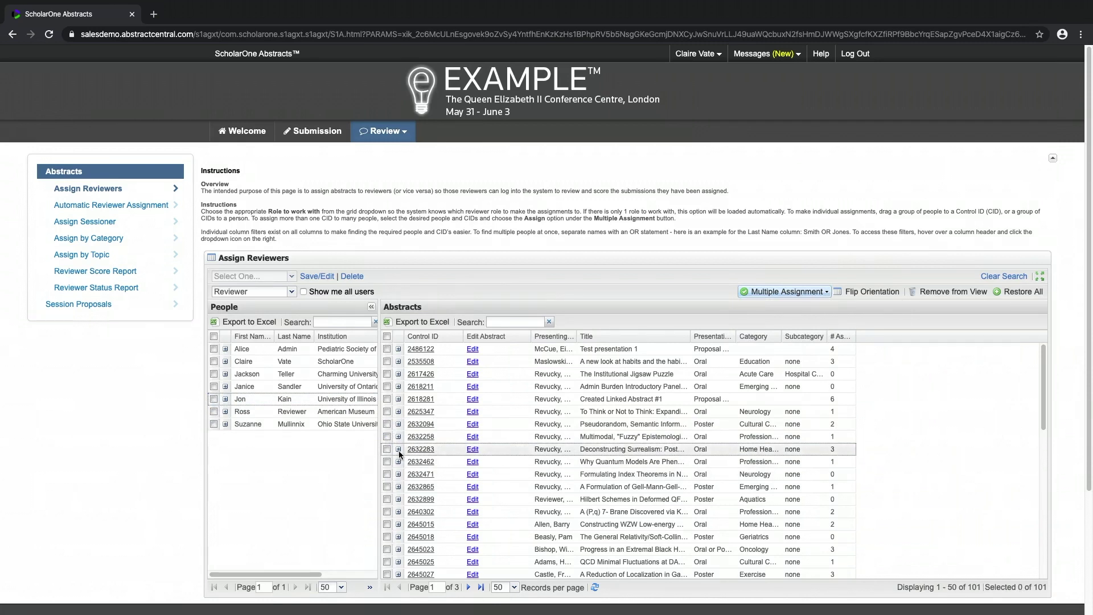
Unassign the first of abstract 2632283's three reviewers, then collapse and deselect that row
{"action": "left_click", "coordinate": [399, 450]}
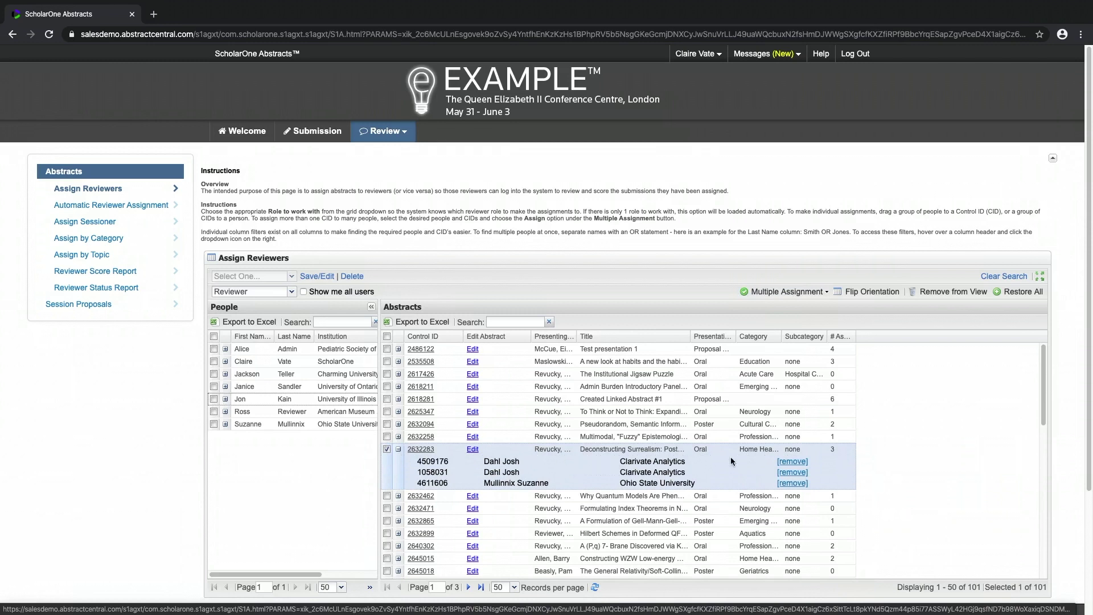
{"action": "left_click", "coordinate": [798, 463]}
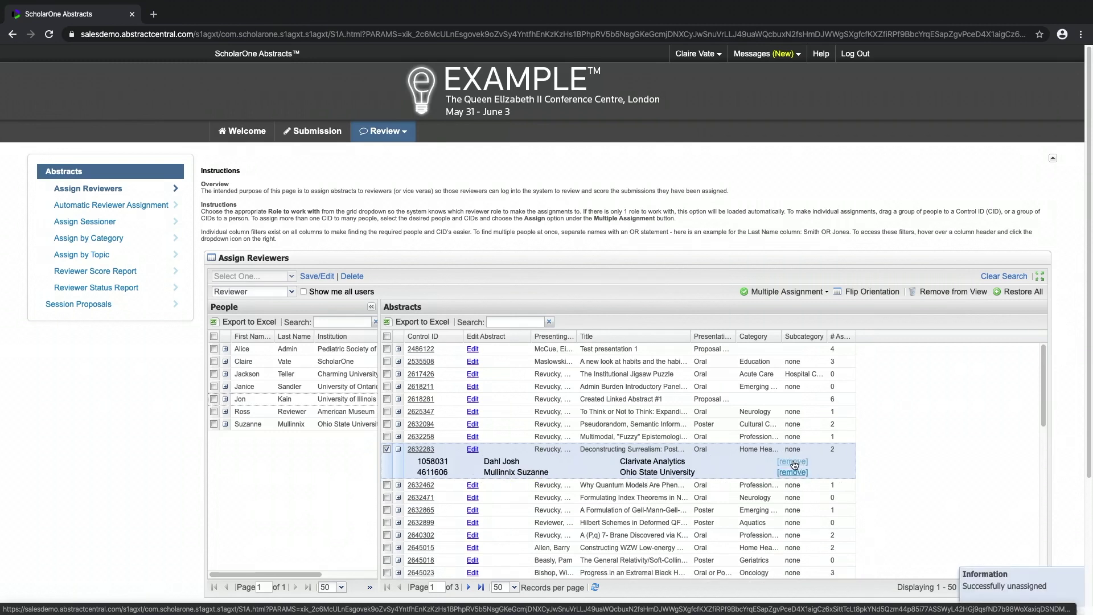
{"action": "left_click", "coordinate": [398, 450]}
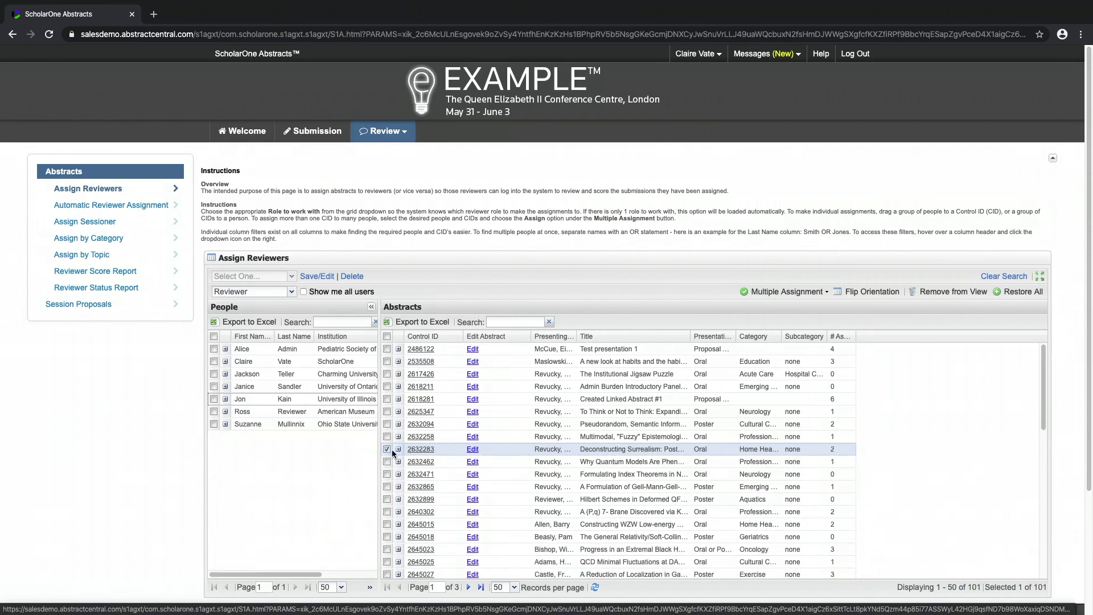
{"action": "left_click", "coordinate": [390, 449]}
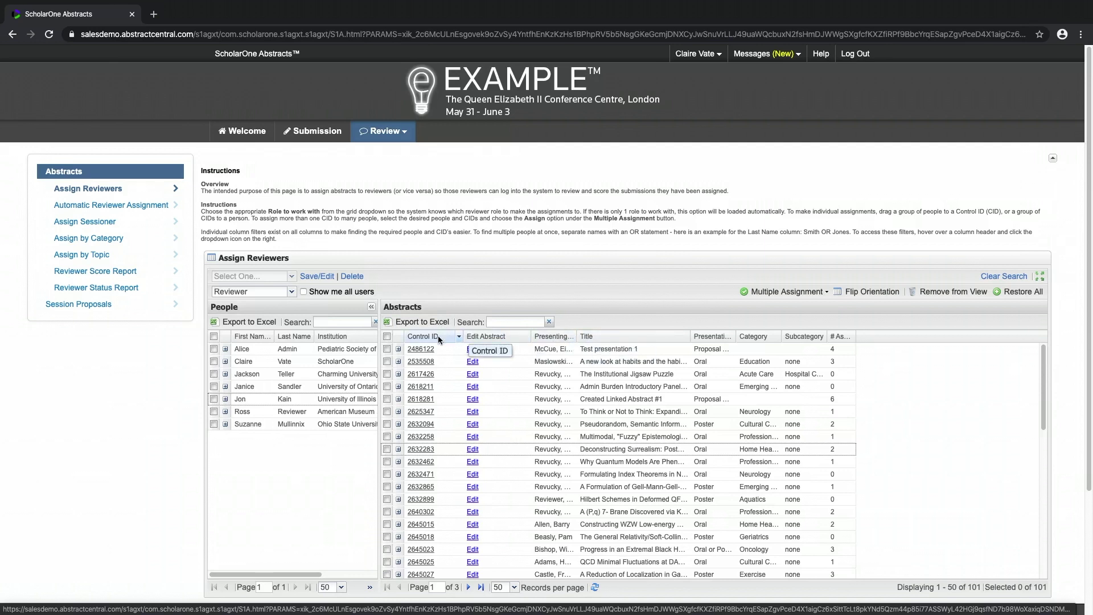
Add an Email Address column to the People grid and scroll right to it
{"action": "left_click", "coordinate": [271, 339]}
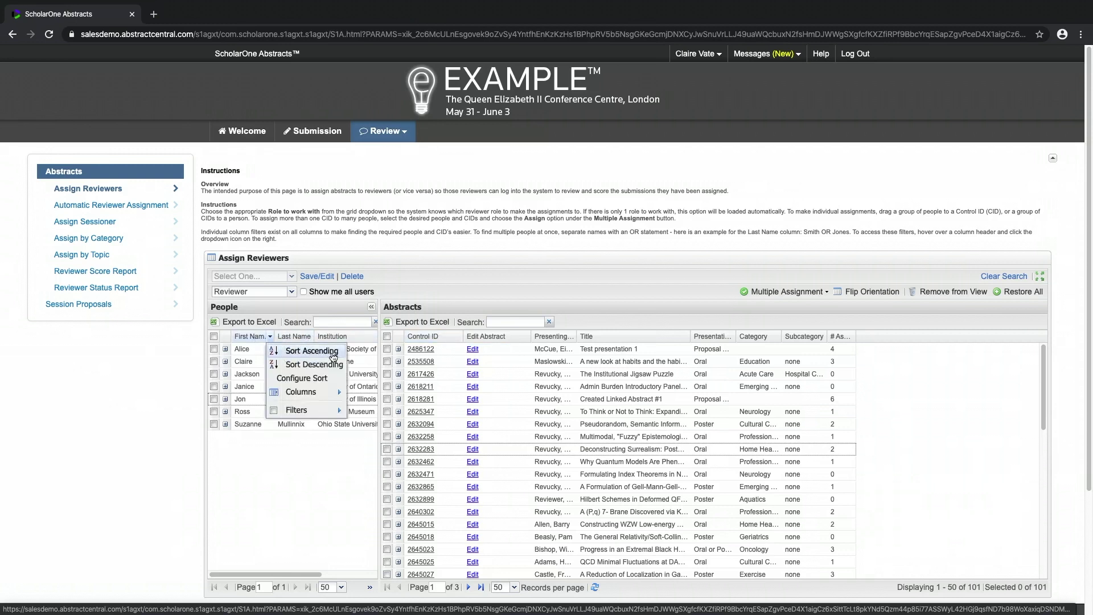
{"action": "mouse_move", "coordinate": [333, 416]}
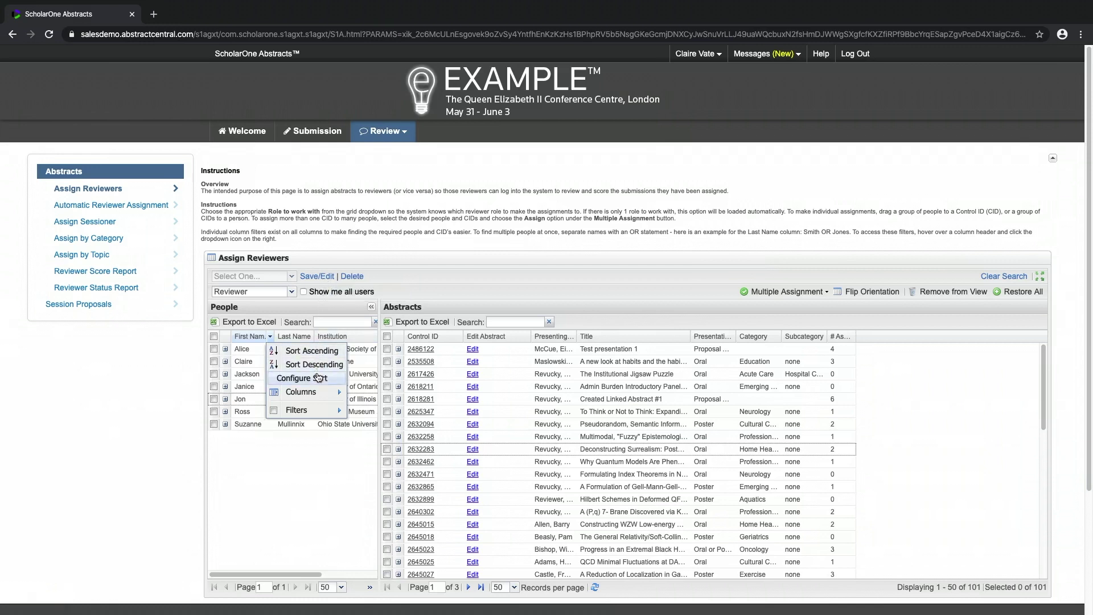
{"action": "mouse_move", "coordinate": [318, 393]}
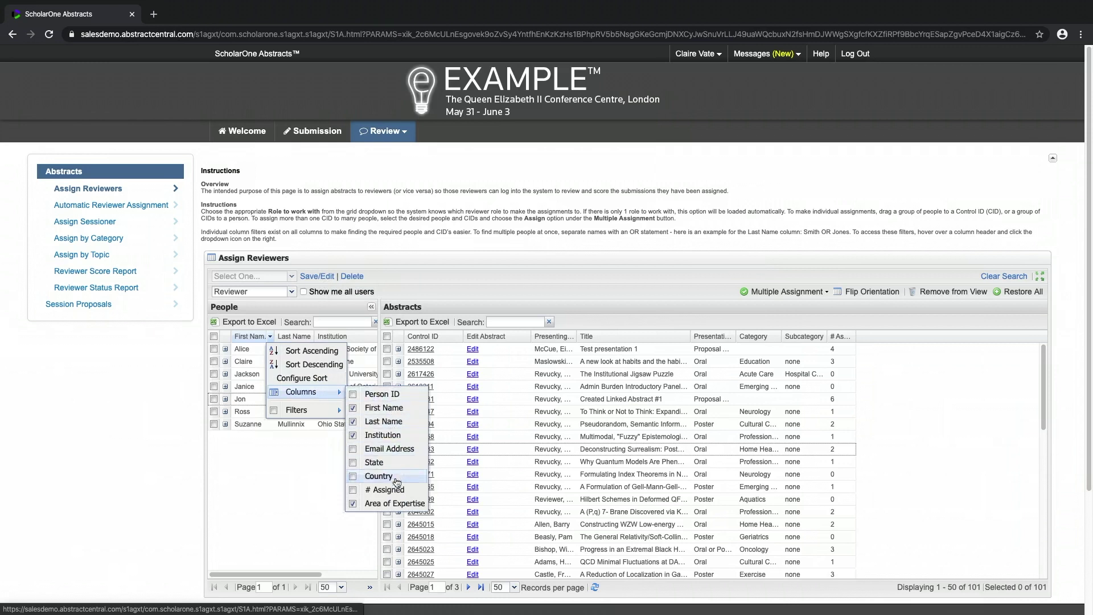
{"action": "left_click", "coordinate": [353, 449]}
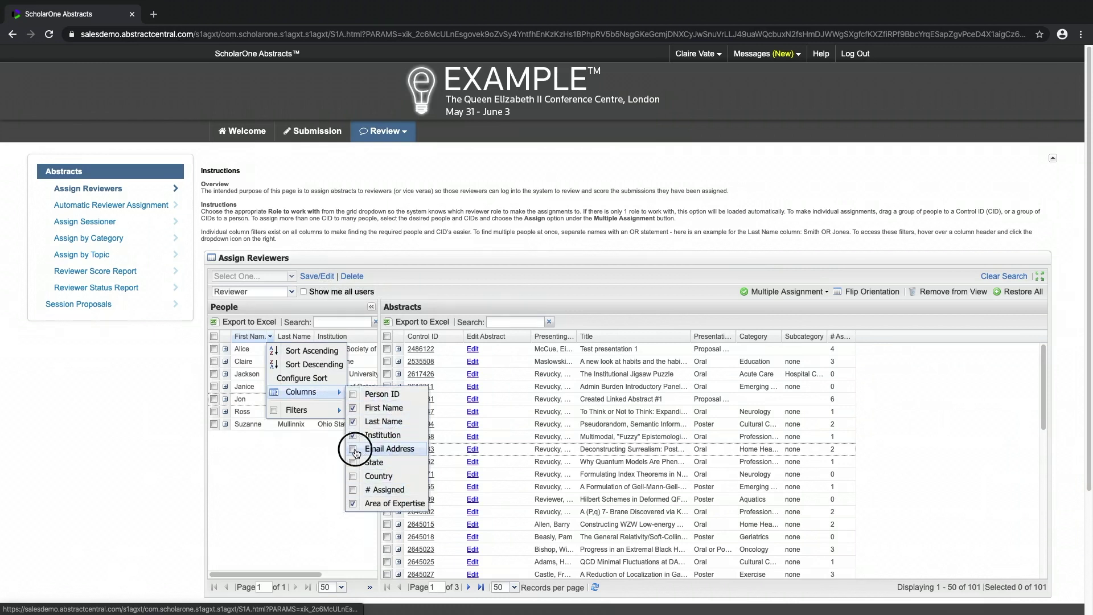
{"action": "left_click", "coordinate": [293, 458]}
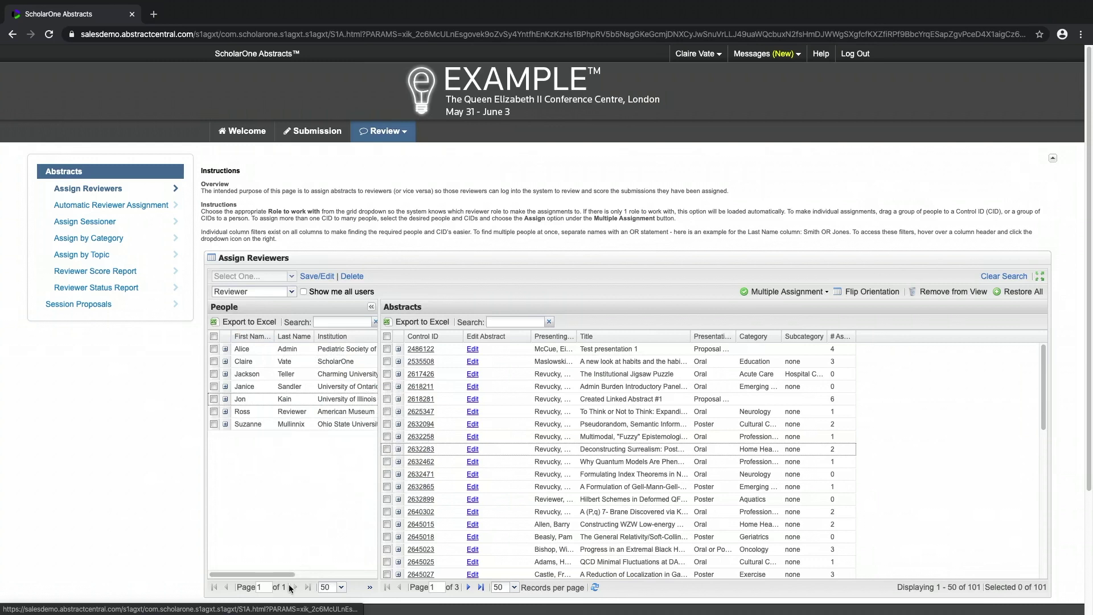
{"action": "left_click_drag", "start_coordinate": [285, 575], "coordinate": [343, 573]}
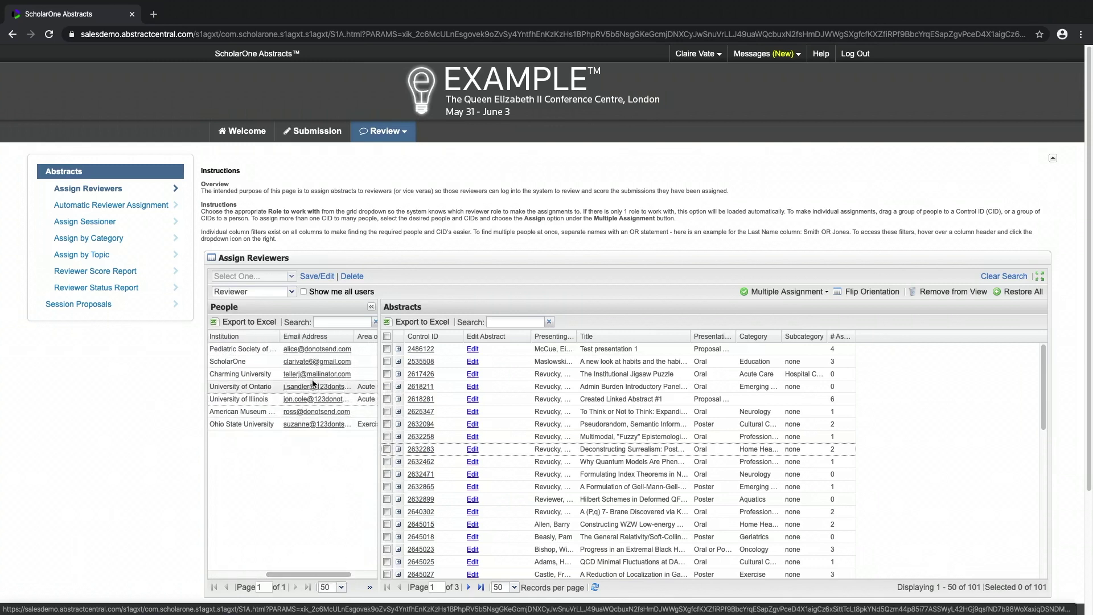
Cancel an email to the reviewer, then expand her row to list her five assigned abstracts
{"action": "left_click", "coordinate": [309, 425]}
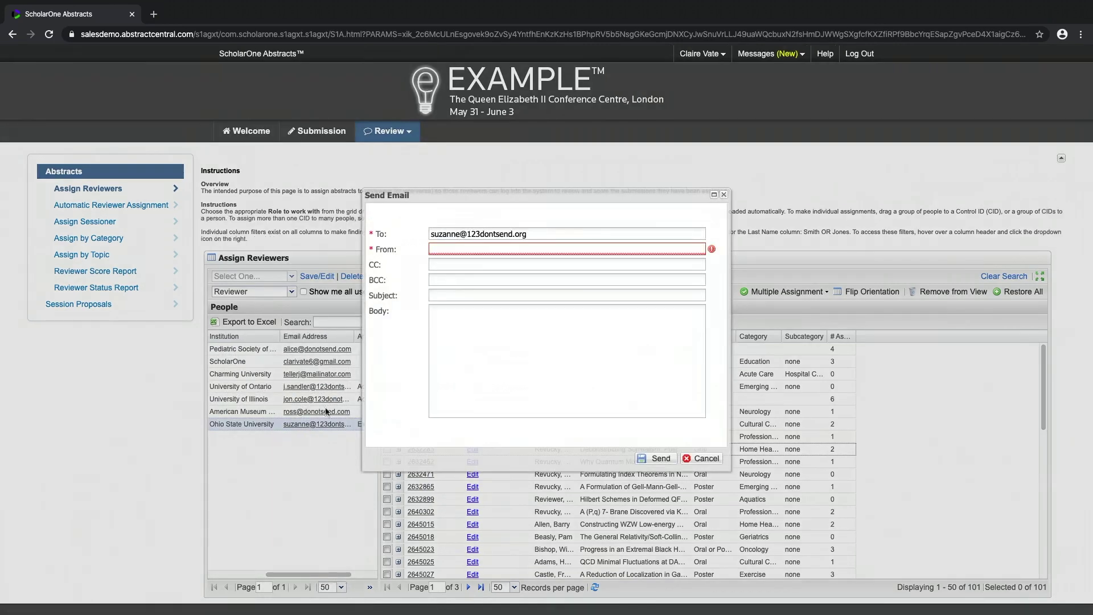
{"action": "left_click", "coordinate": [701, 458]}
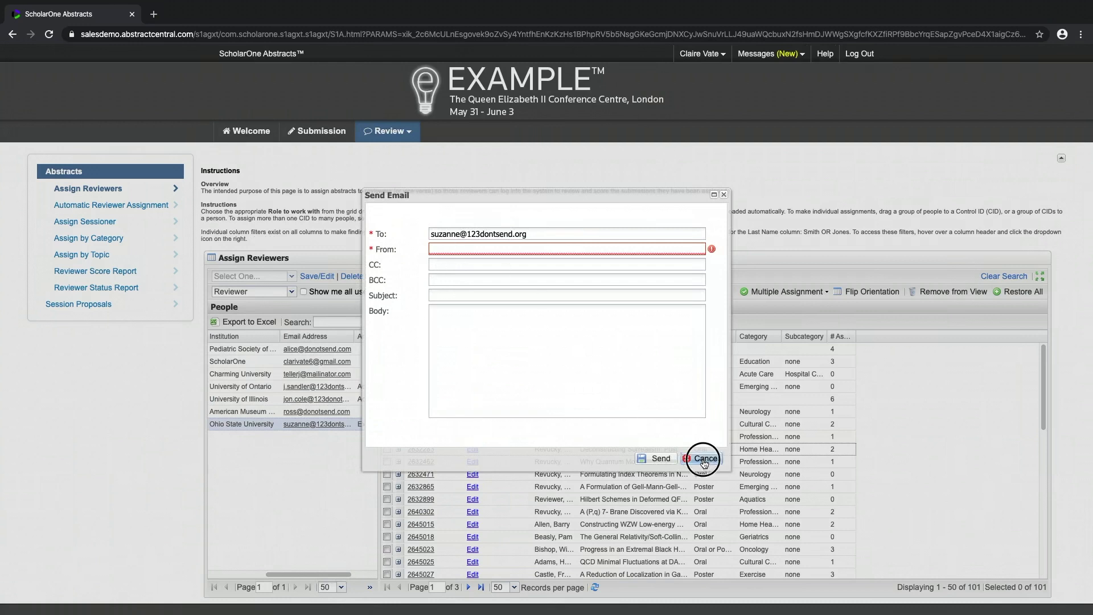
{"action": "left_click_drag", "start_coordinate": [330, 576], "coordinate": [246, 578]}
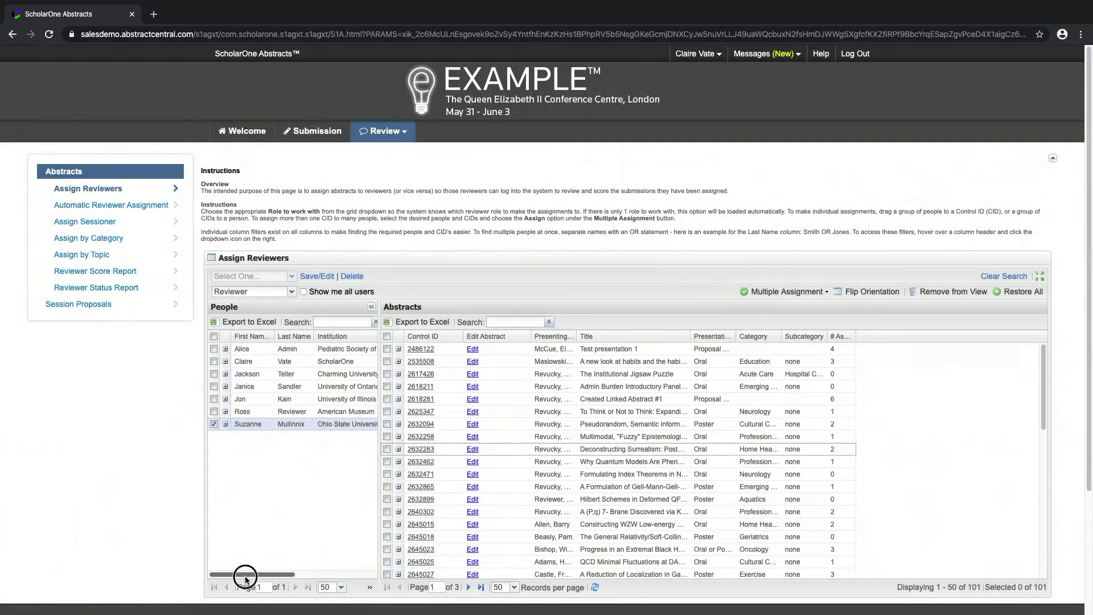
{"action": "left_click", "coordinate": [225, 424]}
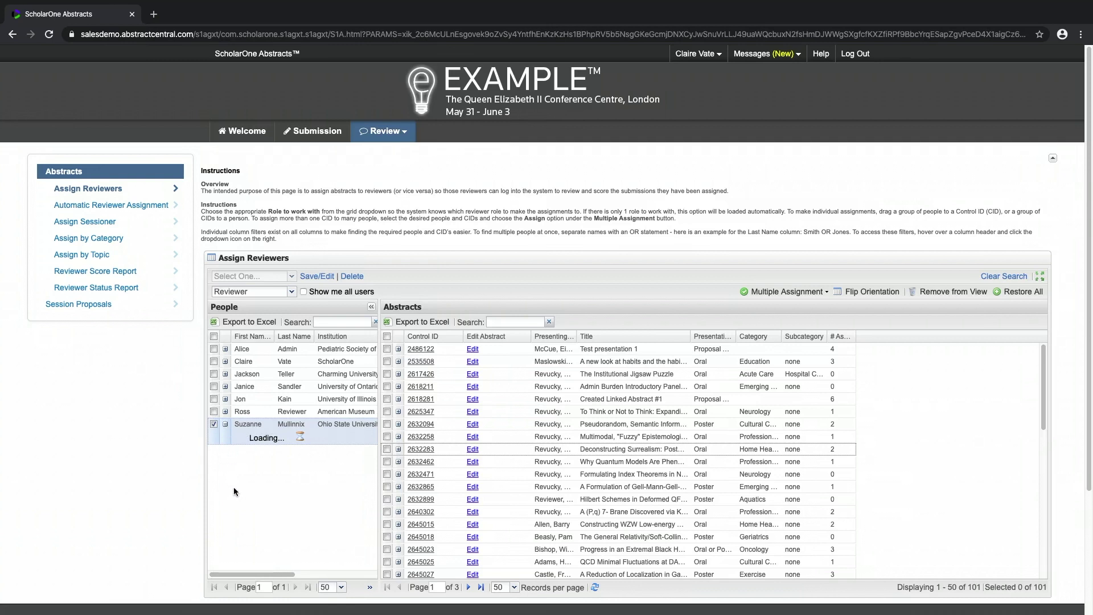
{"action": "mouse_move", "coordinate": [251, 573]}
{"action": "left_mouse_down"}
{"action": "mouse_move", "coordinate": [332, 575]}
{"action": "mouse_move", "coordinate": [246, 575]}
{"action": "left_mouse_up"}
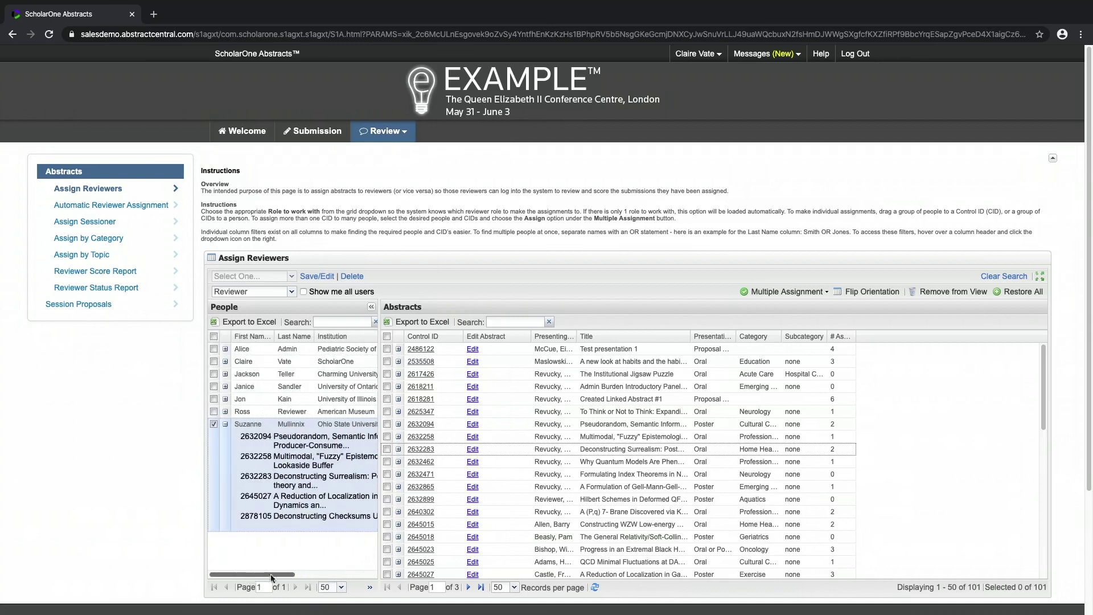
Show the grids full screen and flip the orientation to stacked and back to side by side
{"action": "left_click", "coordinate": [1040, 277]}
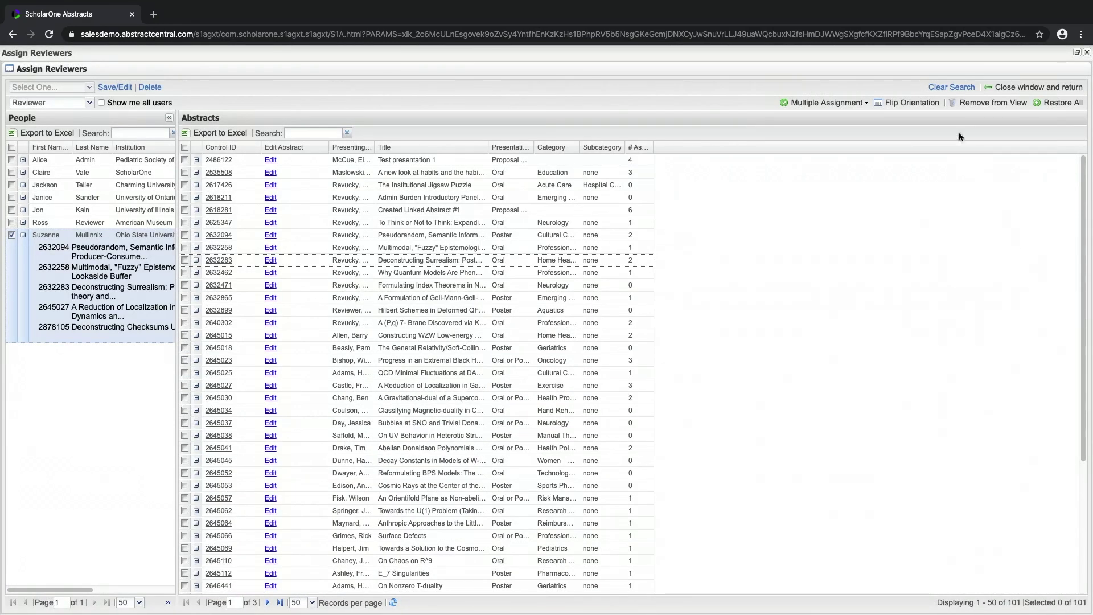
{"action": "left_click", "coordinate": [928, 103]}
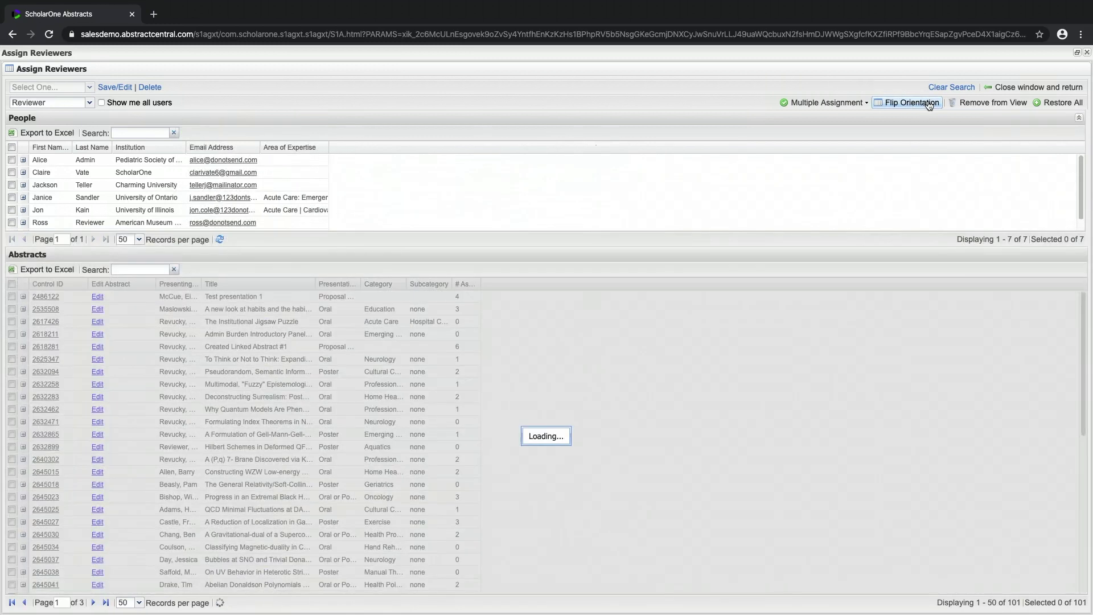
{"action": "left_click", "coordinate": [929, 104]}
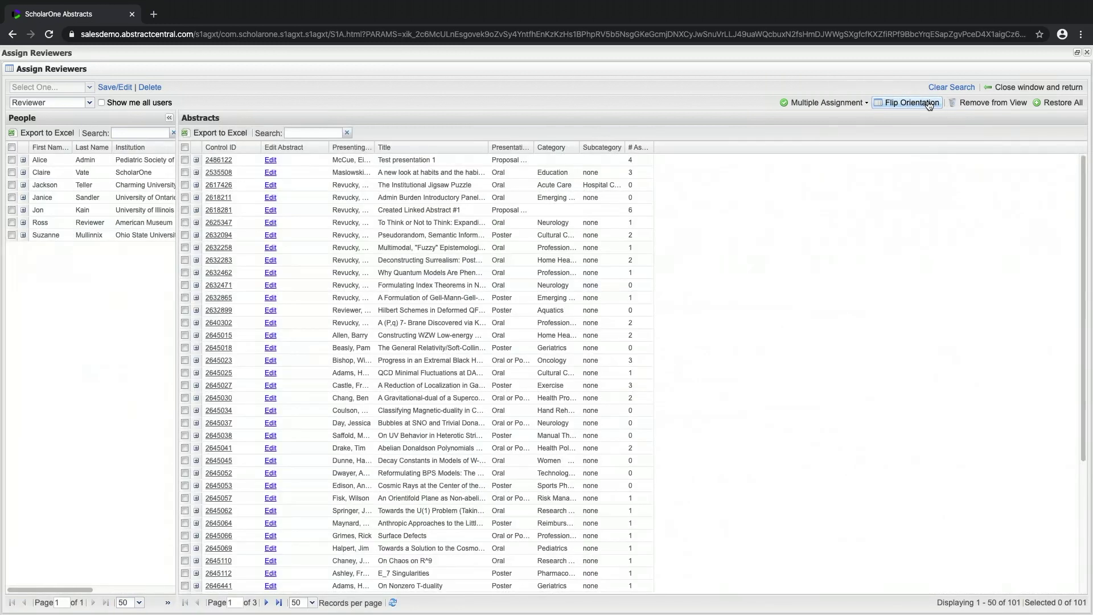
Hide abstracts 2617426 and 2618211 from view, then restore all abstracts
{"action": "left_click", "coordinate": [184, 184]}
{"action": "left_click", "coordinate": [184, 197]}
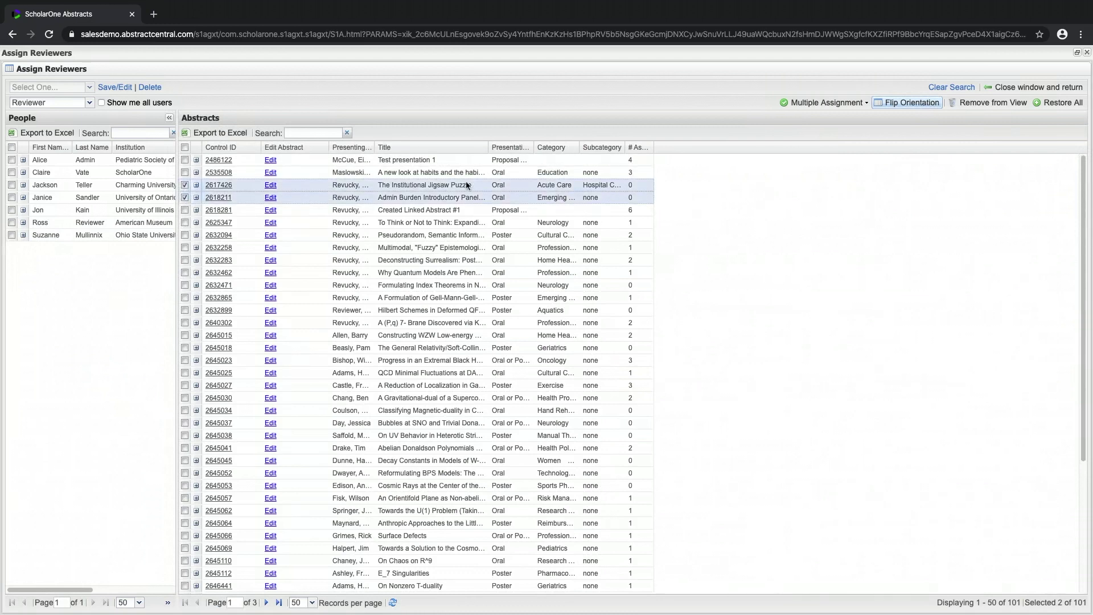
{"action": "left_click", "coordinate": [988, 104]}
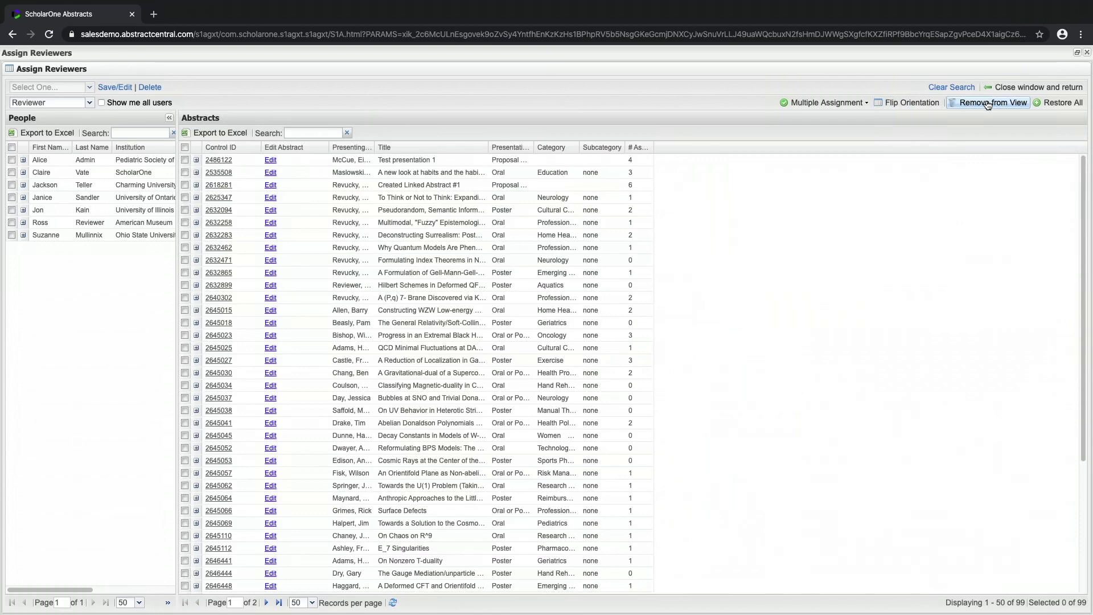
{"action": "left_click", "coordinate": [1050, 107]}
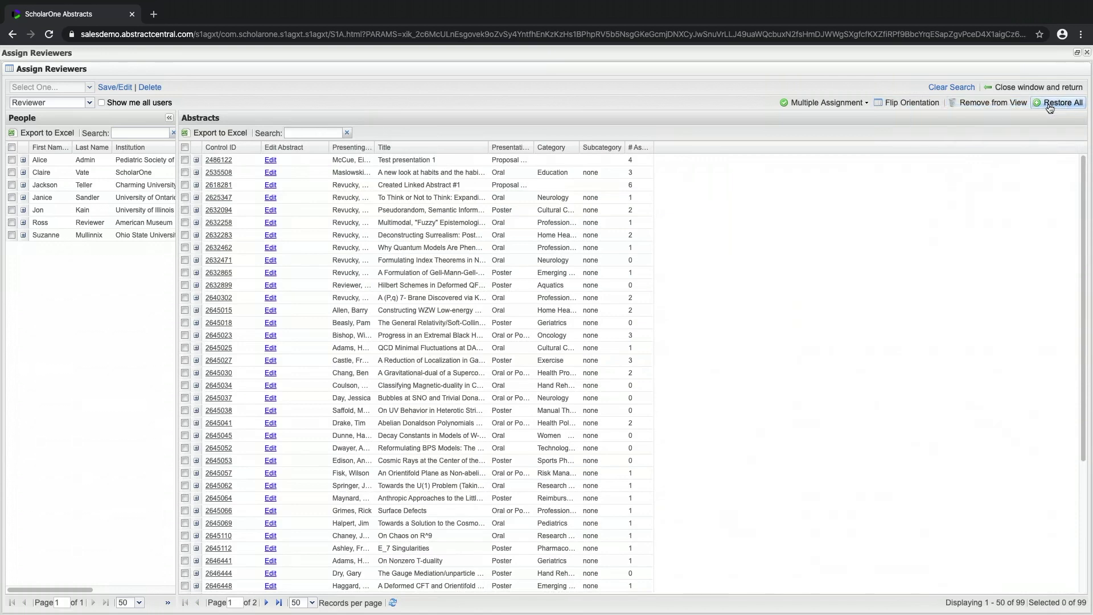